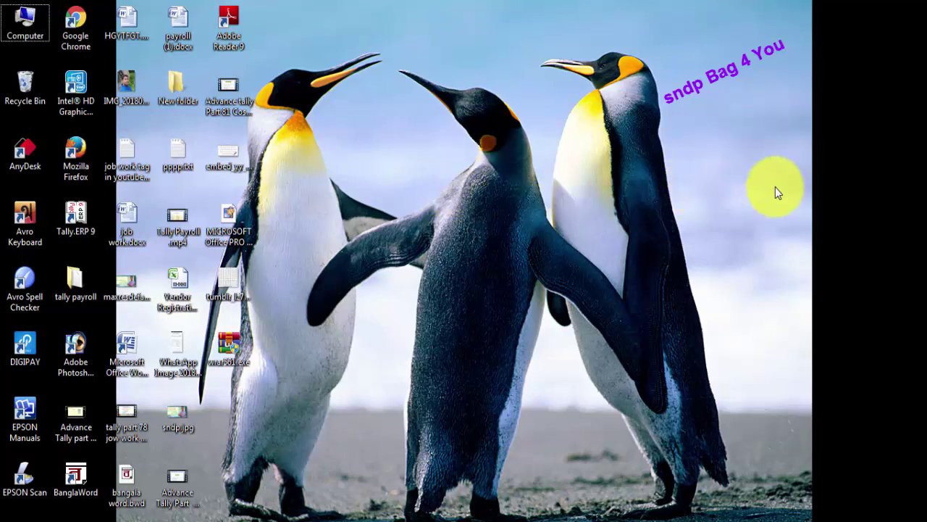
Check the file properties of the Microsoft Office PRO Plus 2016 RAR archive on the desktop, including its size
left_click(221, 232)
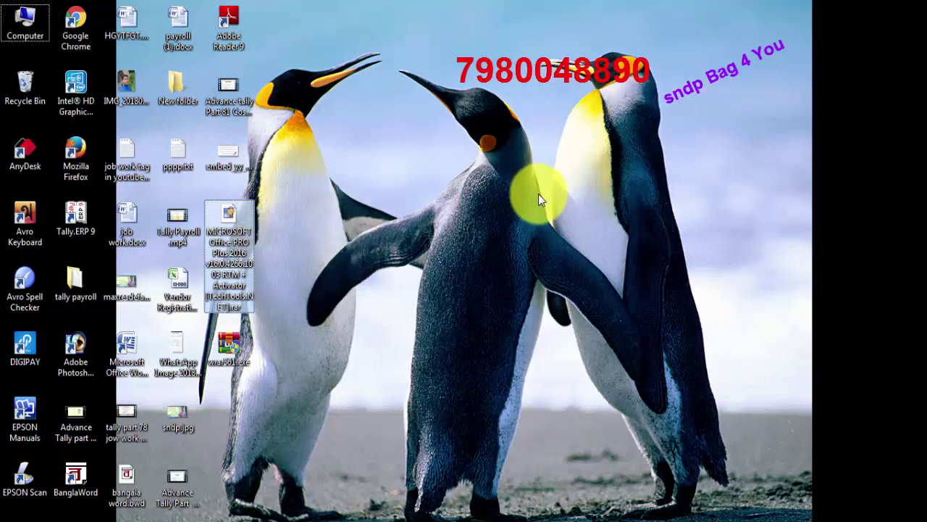
left_click(233, 215)
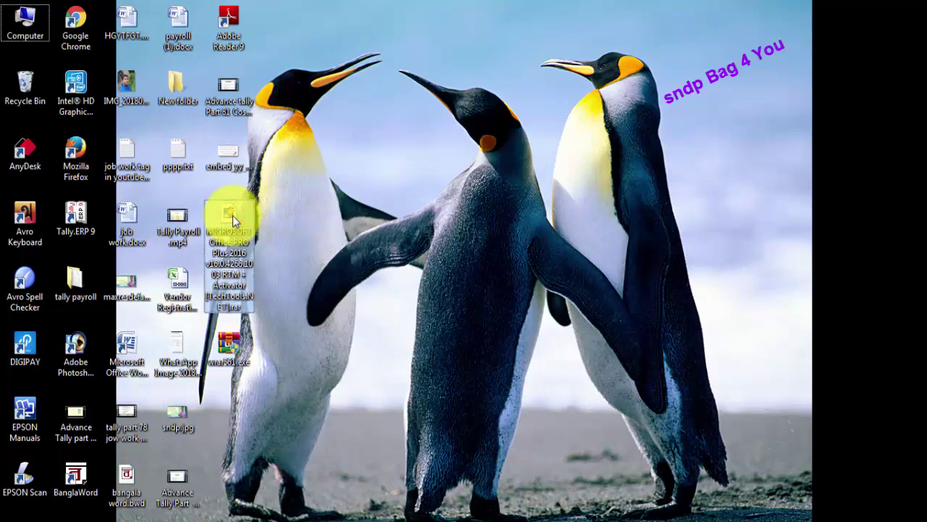
right_click(232, 215)
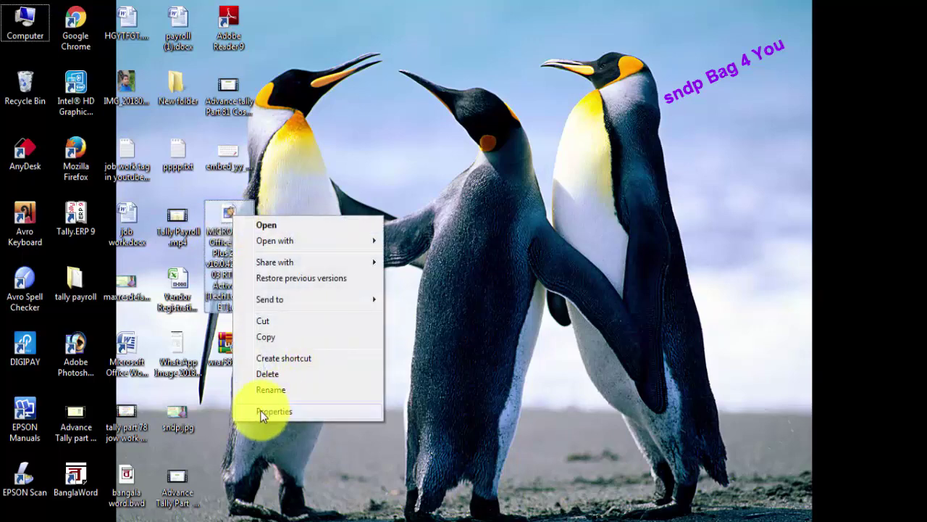
left_click(262, 410)
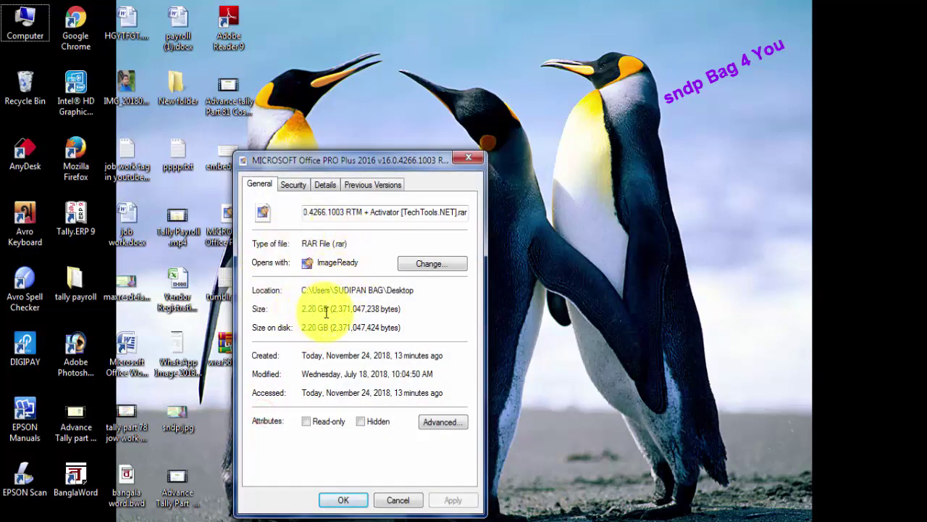
left_click(481, 161)
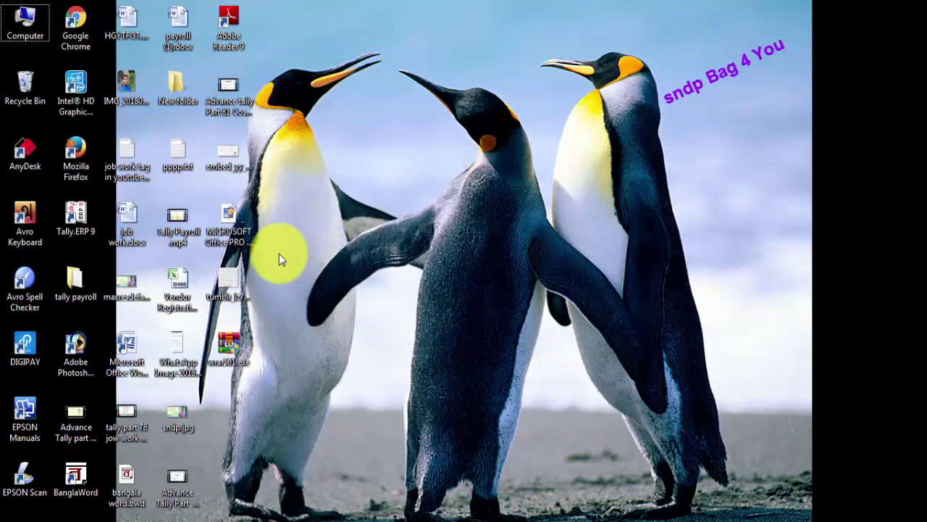
left_click(240, 226)
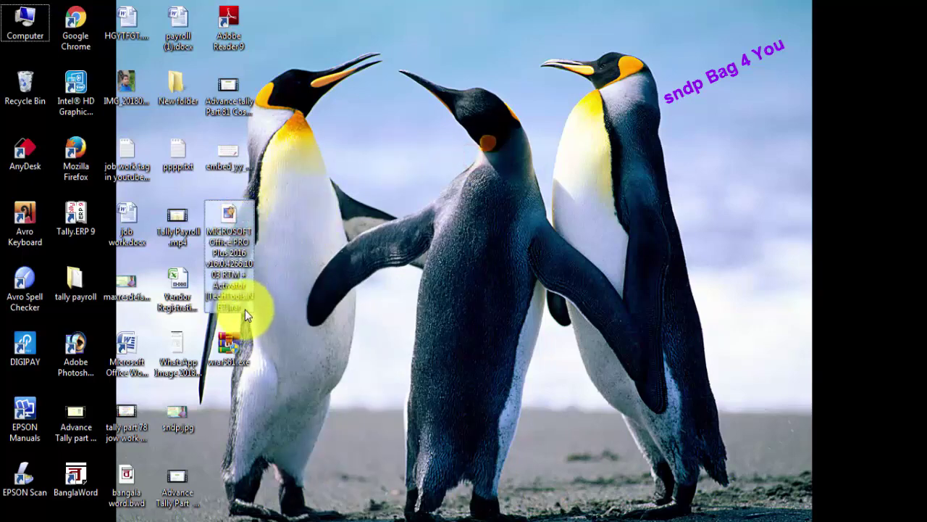
left_click(305, 228)
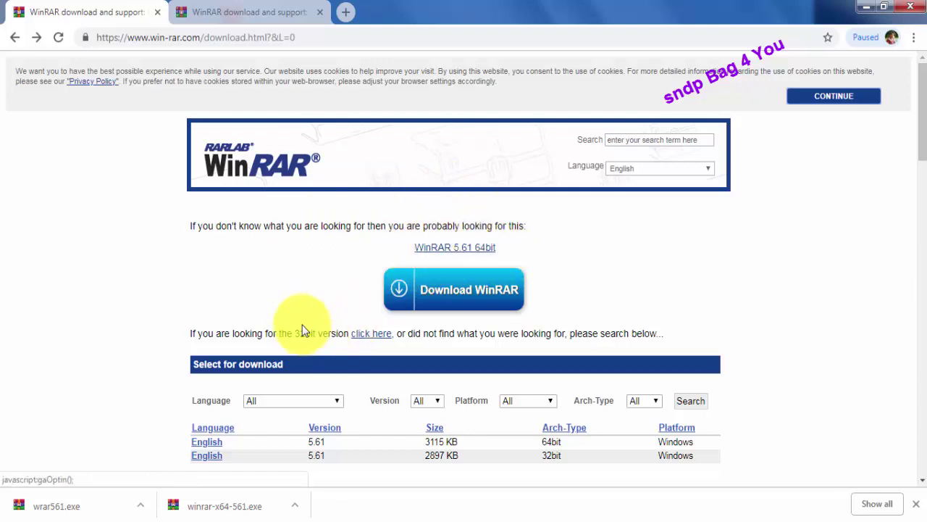
Look up the computer's system type in the basic system information, leaving the WinRAR download page
left_click(866, 7)
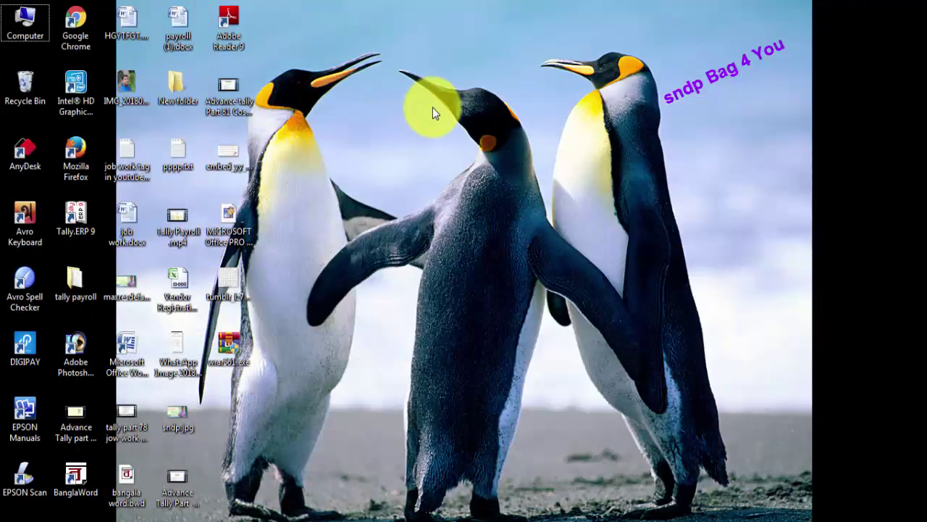
right_click(21, 17)
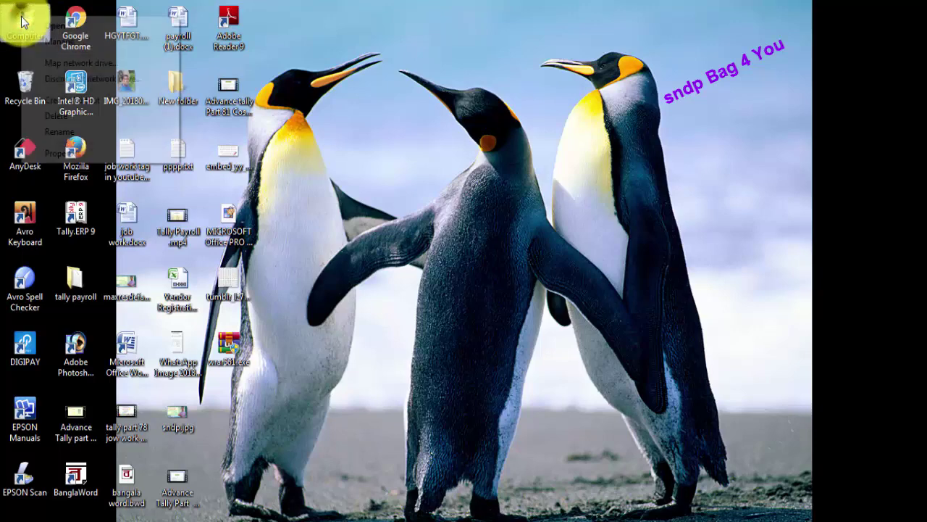
left_click(64, 152)
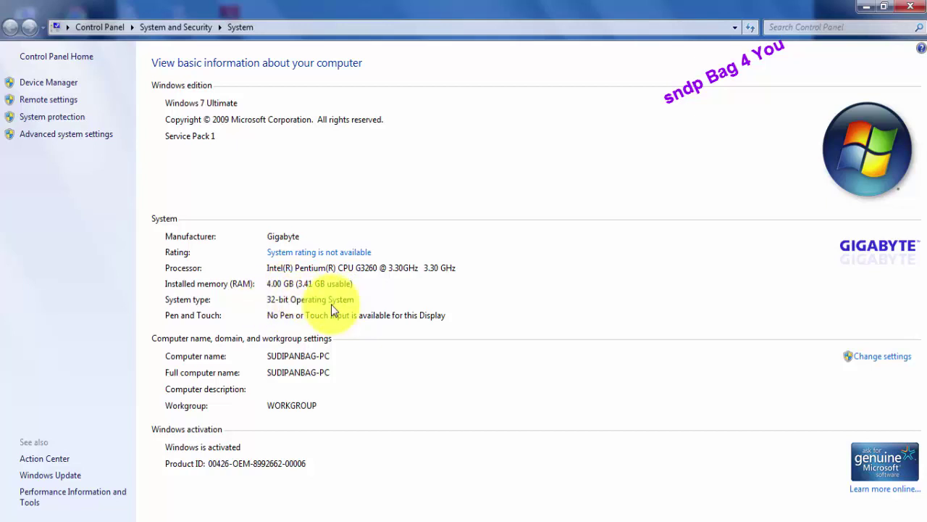
left_click(911, 7)
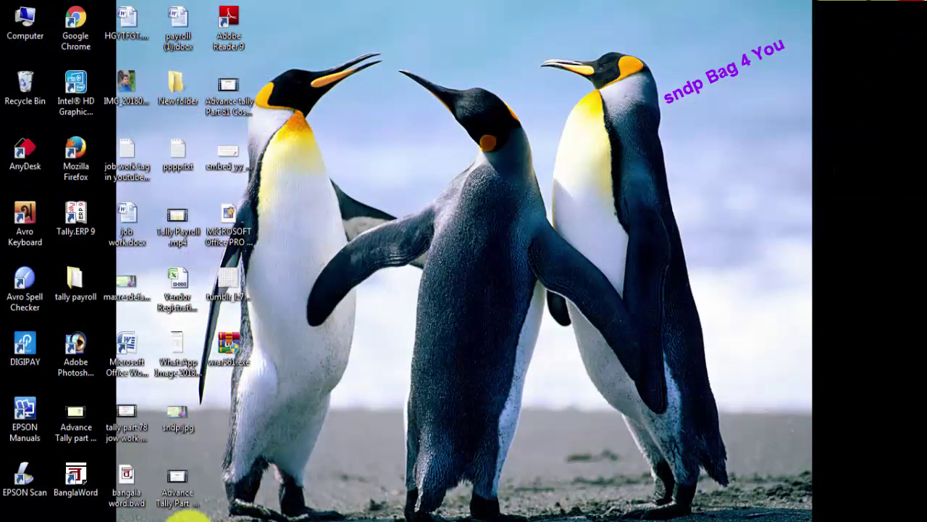
Switch to Chrome and review the WinRAR download page, its 32-bit link and the page for continuing the download
left_click(187, 513)
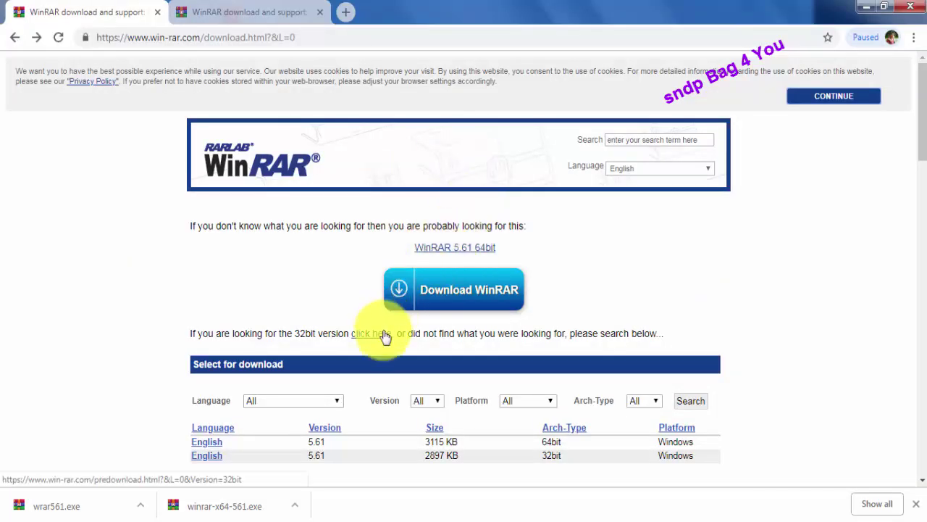
left_click(239, 7)
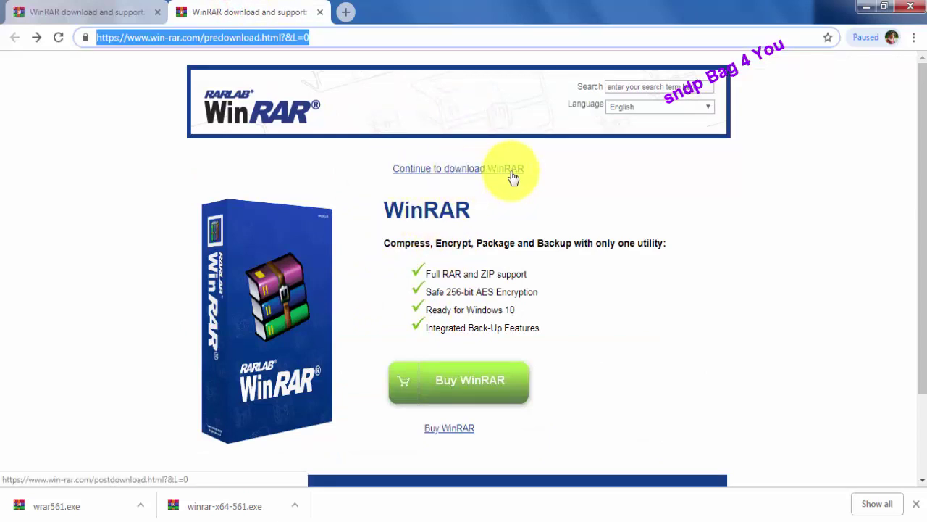
left_click(867, 6)
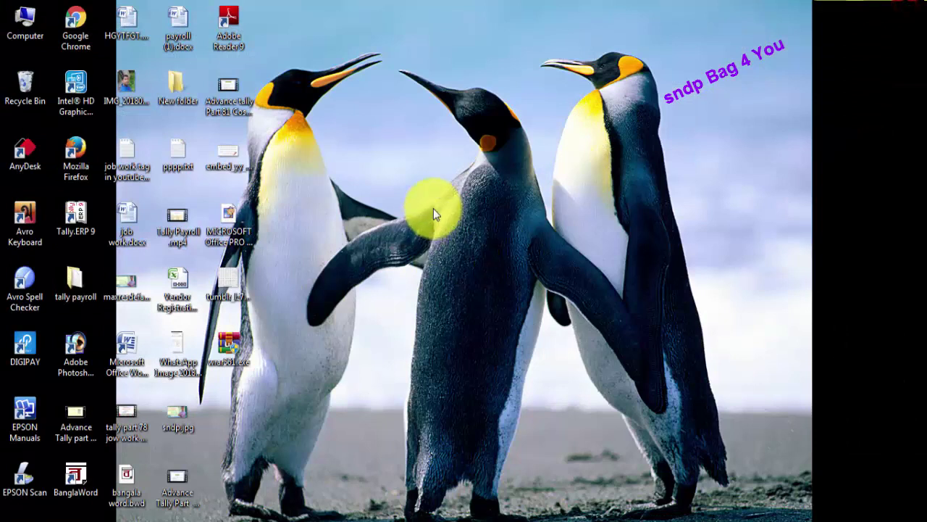
Run wrar561.exe from the desktop and install WinRAR 5.61 to C:\Program Files\WinRAR with the default associations and integration options
left_click_drag(233, 347, 420, 251)
left_click(234, 281)
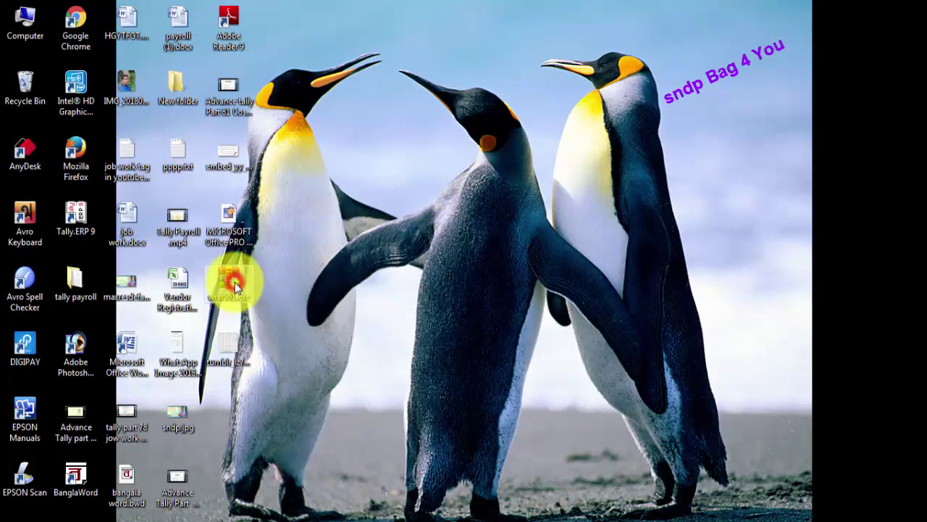
double_click(235, 282)
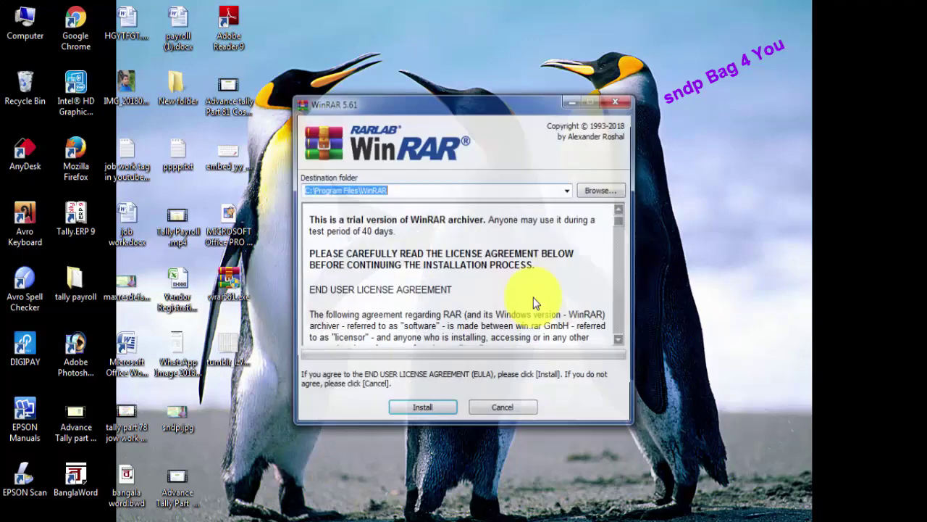
left_click(424, 410)
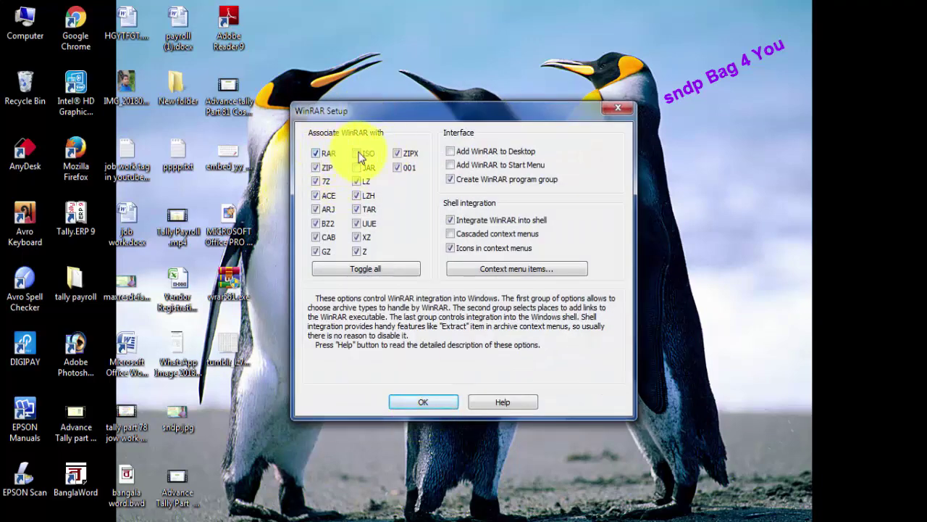
left_click(427, 405)
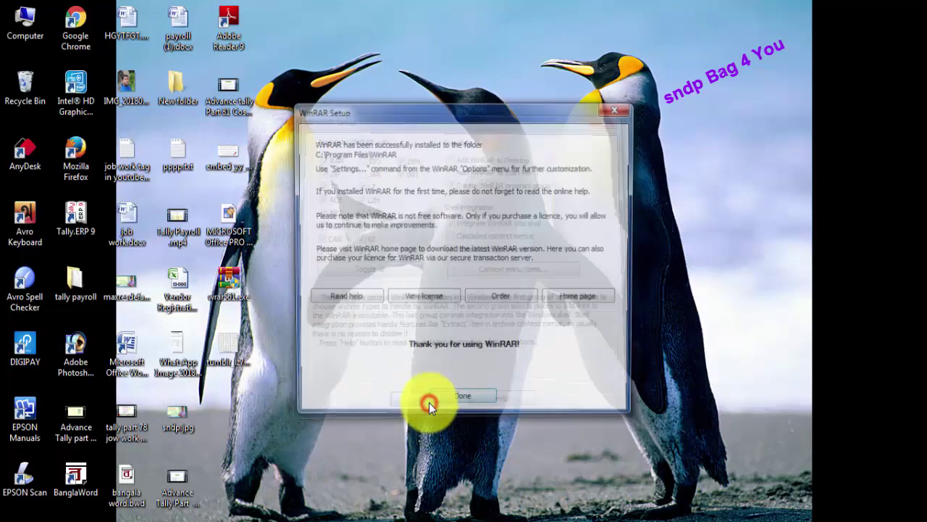
left_click(458, 404)
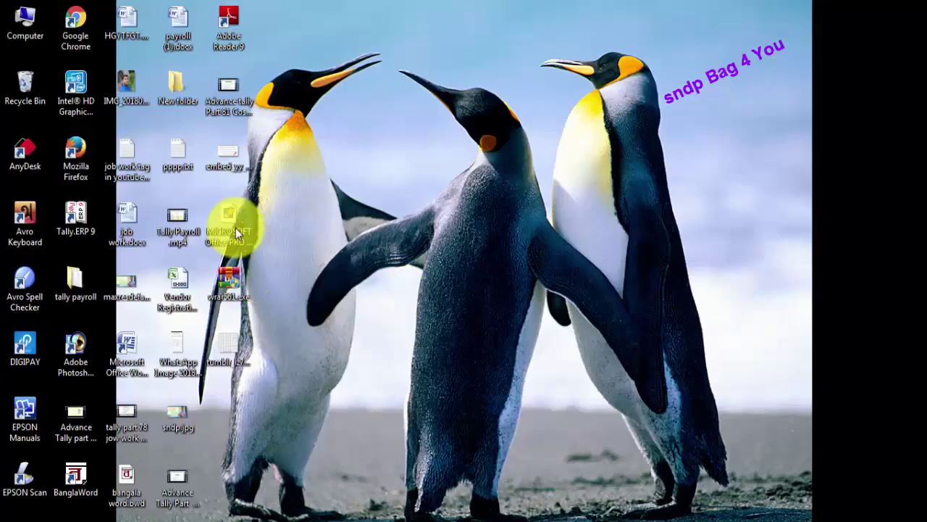
Extract the Microsoft Office PRO Plus 2016 archive into a desktop folder named after the archive
right_click(226, 218)
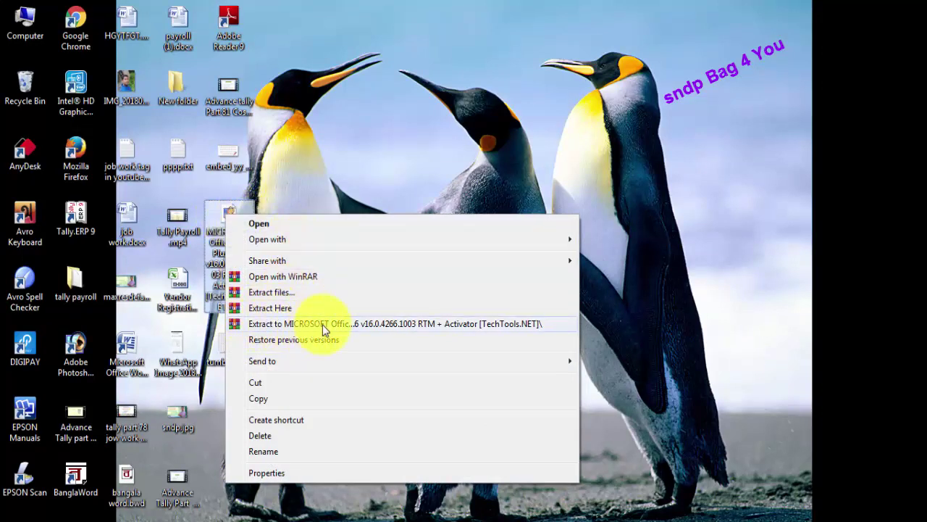
left_click(281, 324)
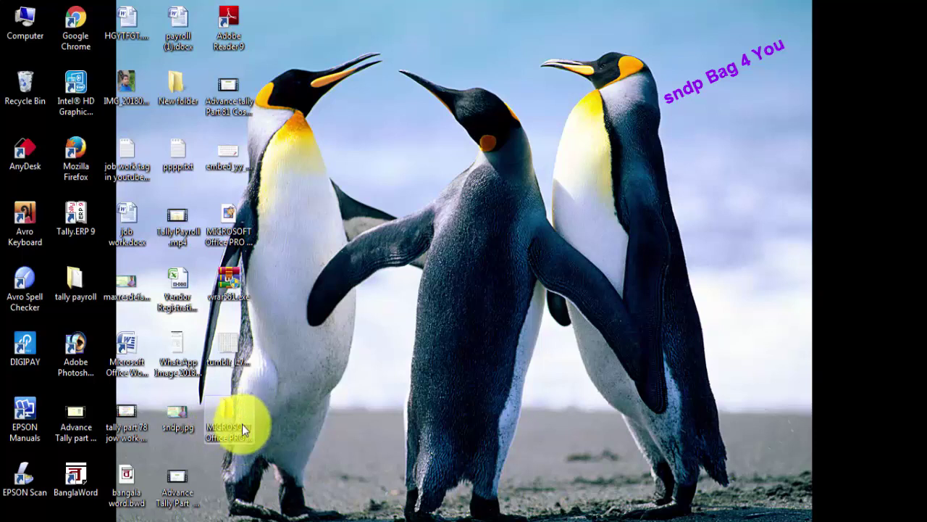
left_click(229, 415)
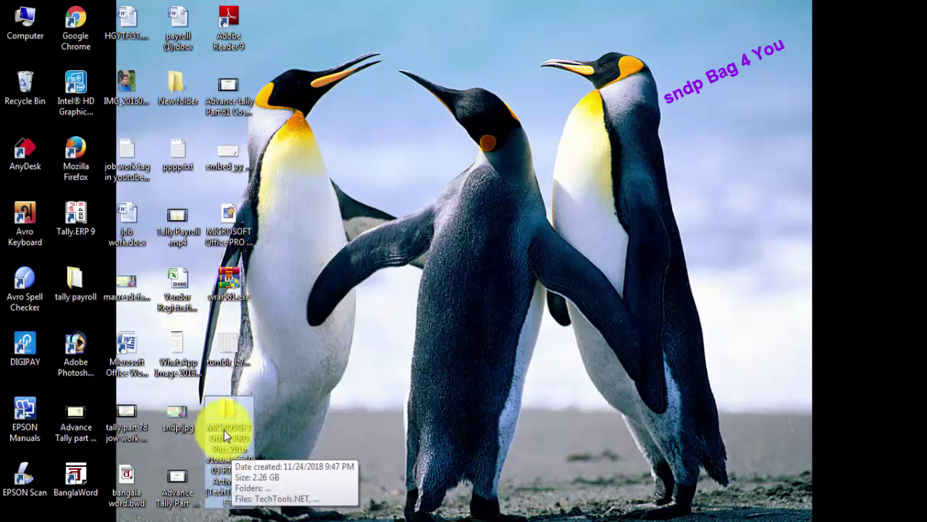
Run setup.exe from the inner folder of the extracted Office 2016 files and complete the Office installation
left_click(235, 415)
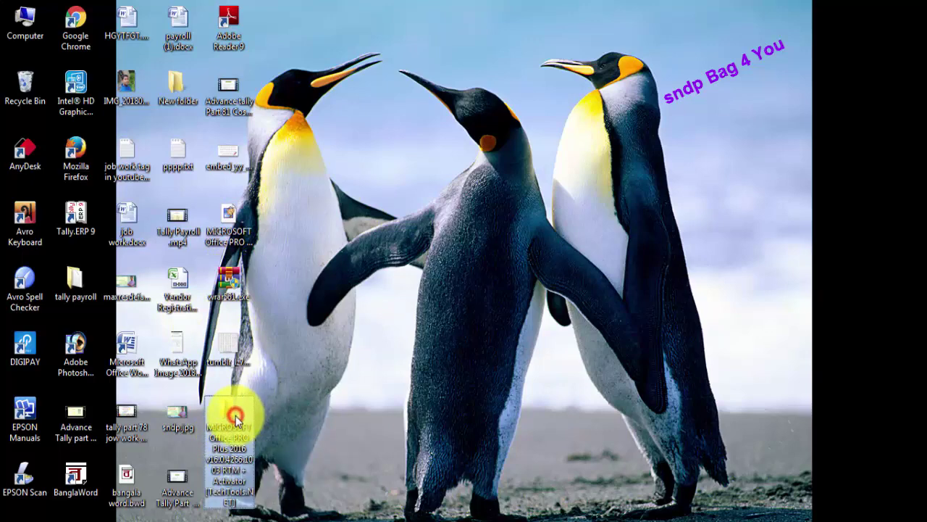
double_click(235, 415)
left_click(198, 164)
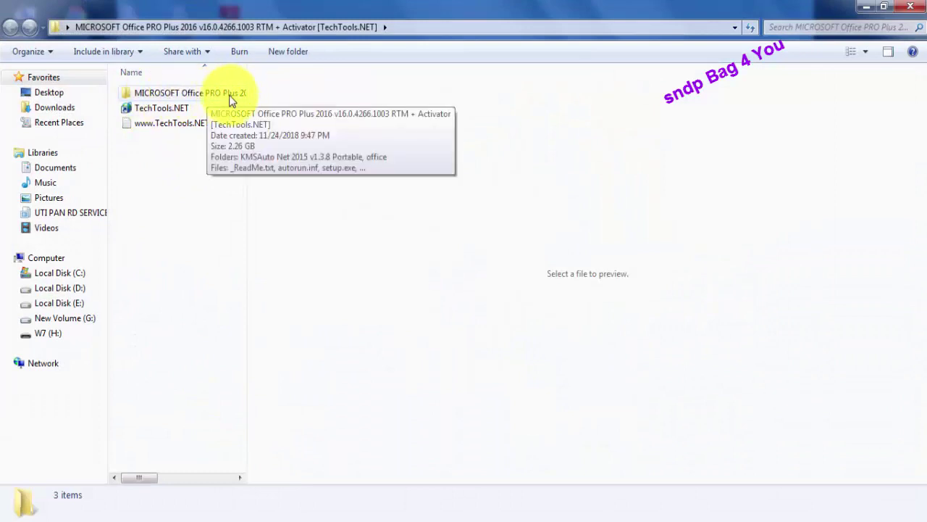
double_click(149, 94)
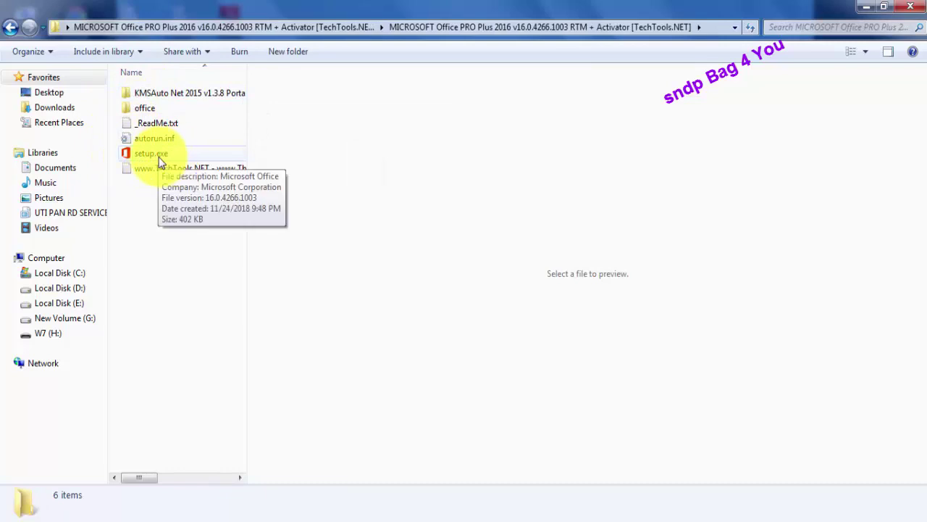
double_click(146, 154)
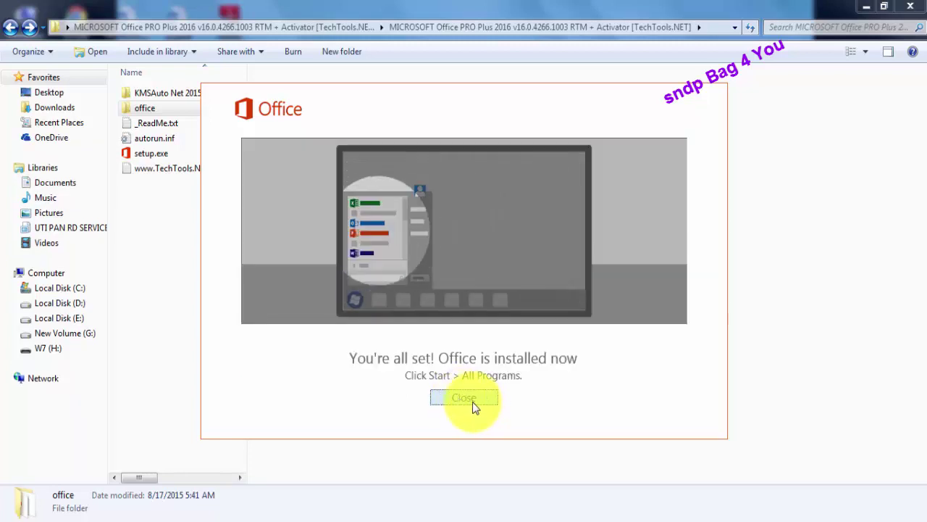
left_click(472, 402)
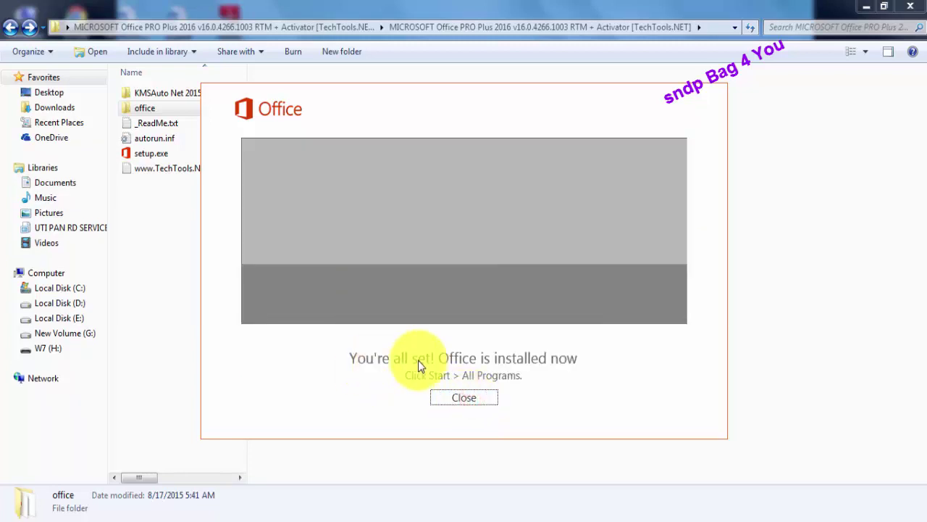
left_click(464, 400)
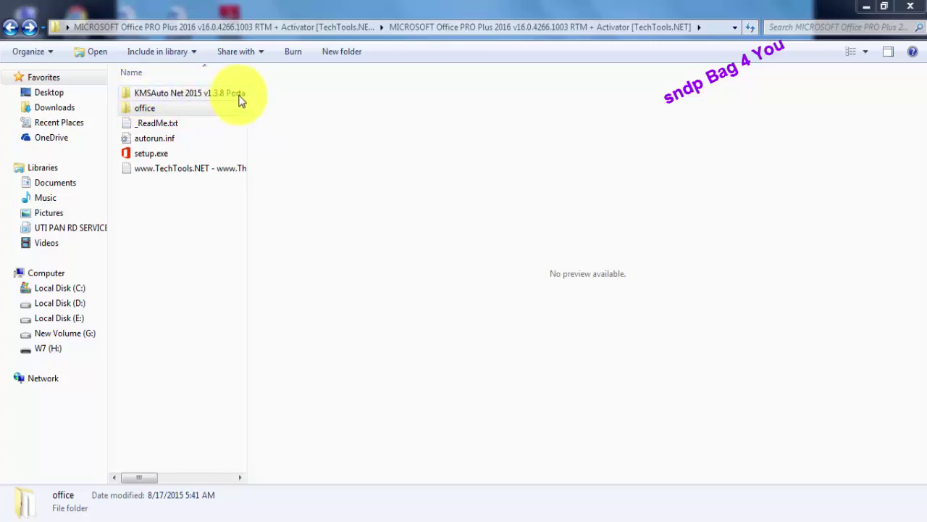
Launch KMSAuto Net.exe from the KMSAuto Net 2015 v1.3.8 Portable folder
double_click(174, 94)
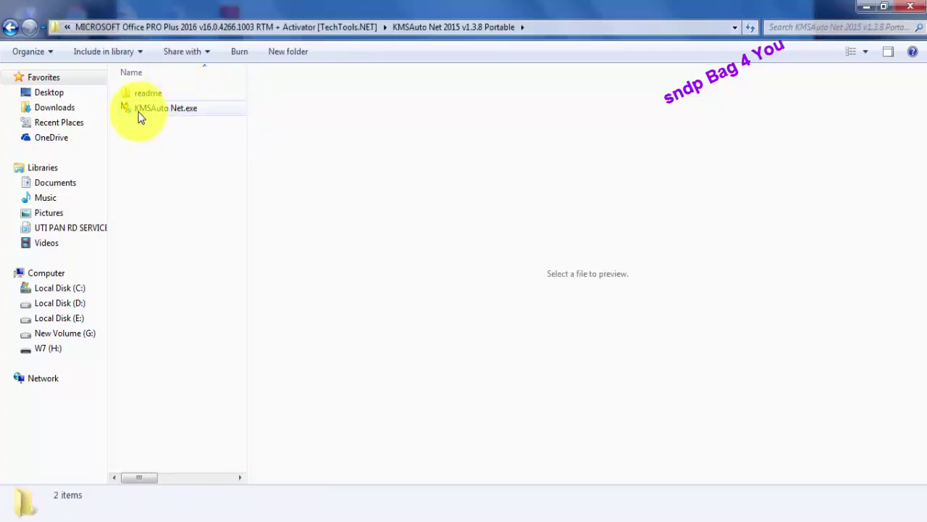
left_click(176, 116)
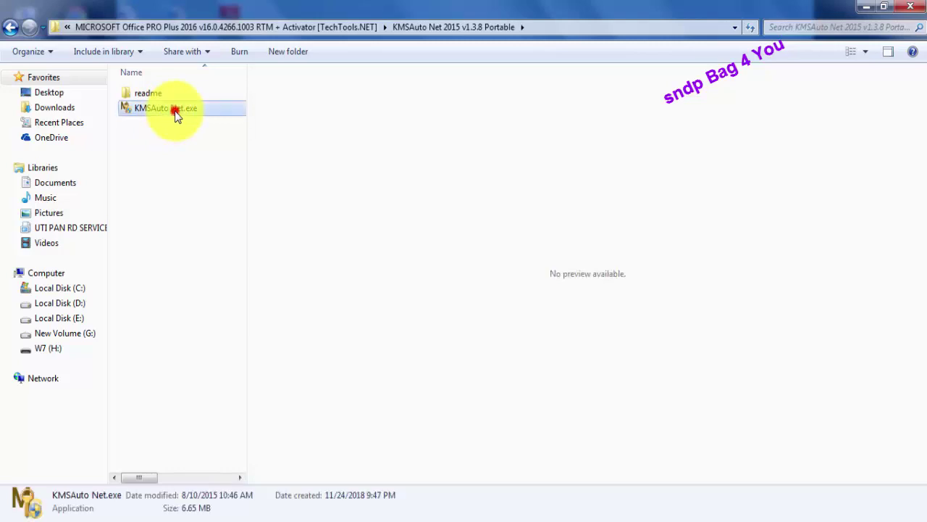
double_click(176, 116)
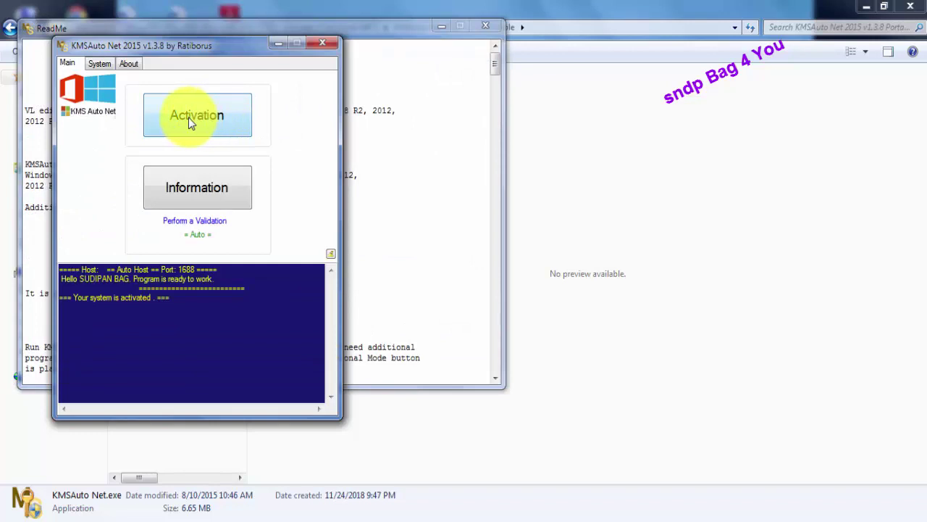
Start the Office activation in KMSAuto Net
left_click(183, 123)
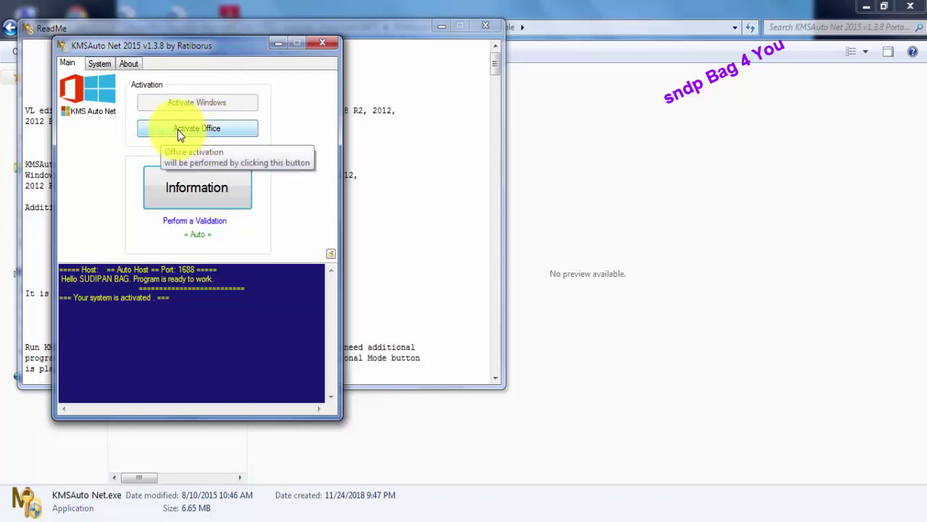
left_click(214, 137)
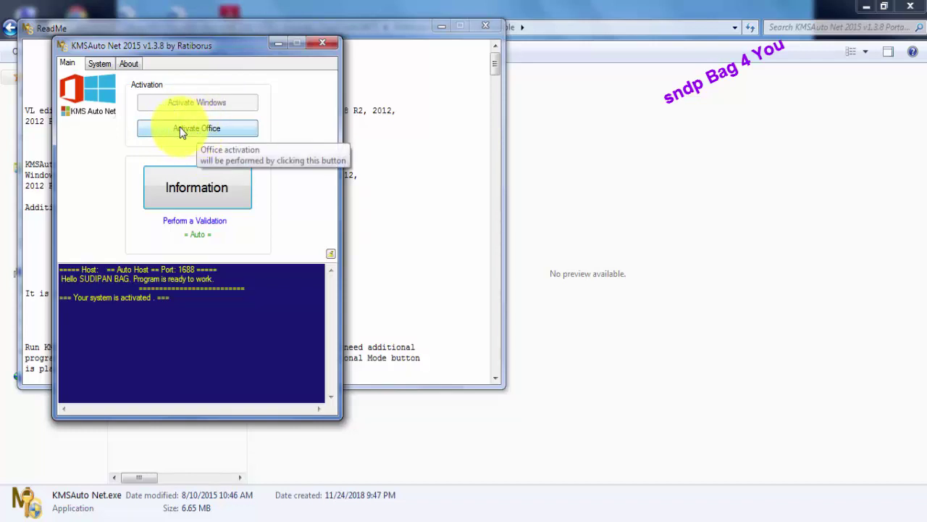
left_click(178, 127)
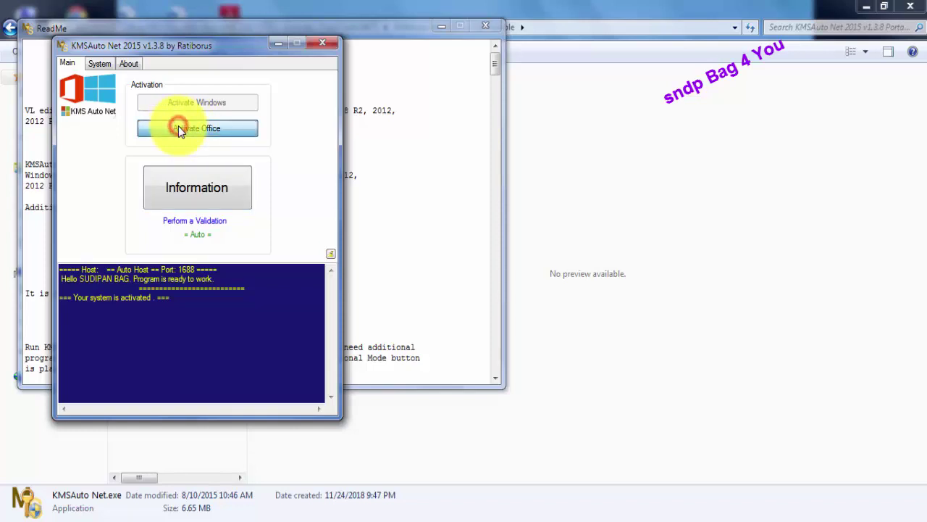
left_click(178, 127)
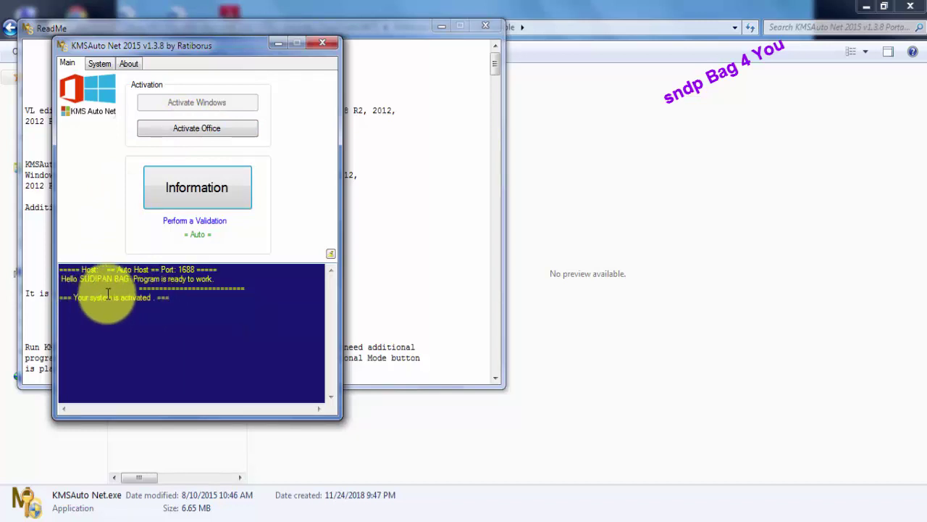
Close KMSAuto Net and look through the installed programs for the Office 2007 and Office 2016 applications
left_click(321, 43)
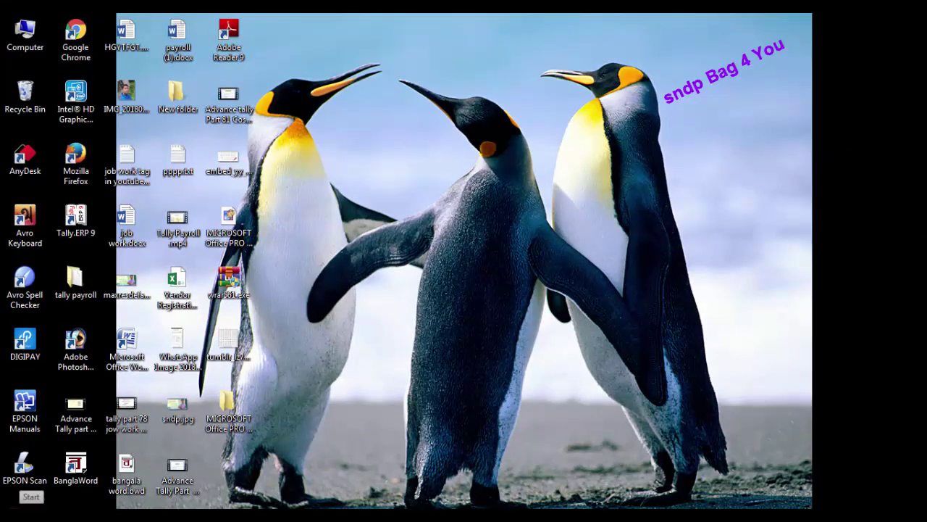
left_click(18, 516)
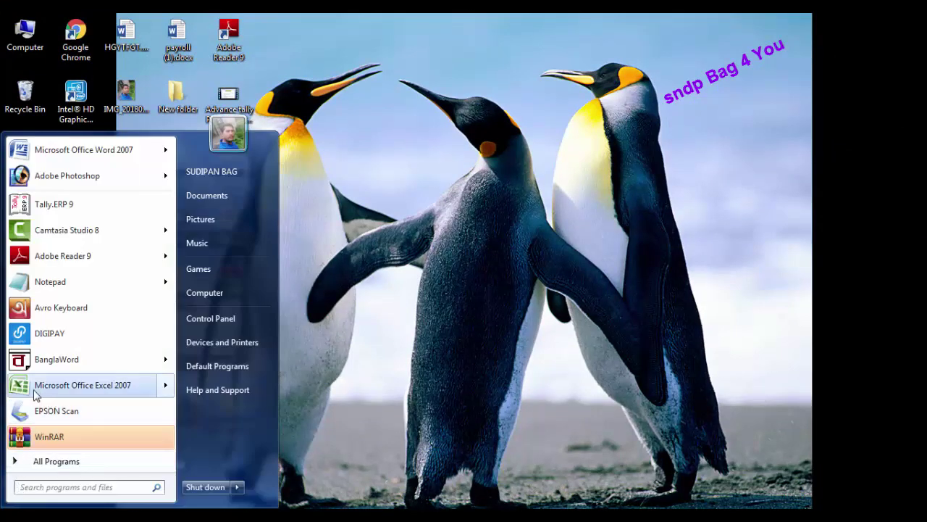
mouse_move(37, 387)
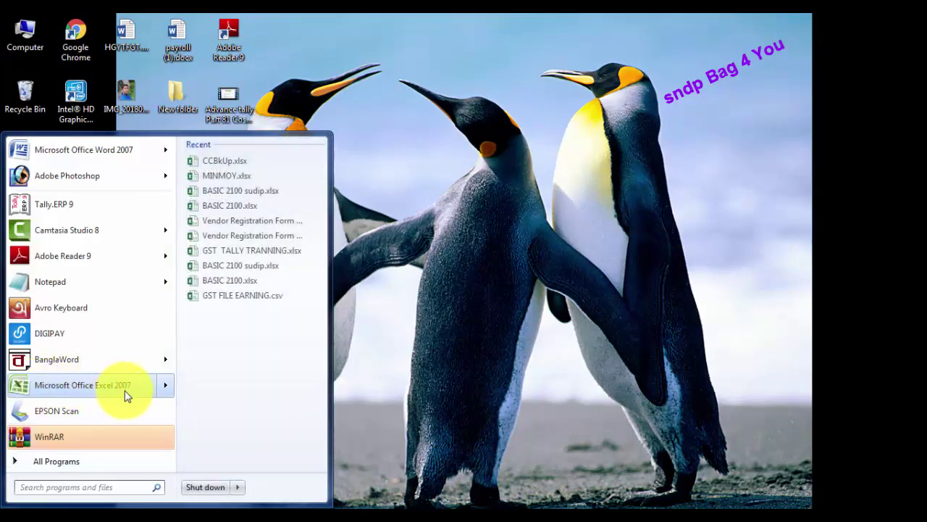
mouse_move(55, 152)
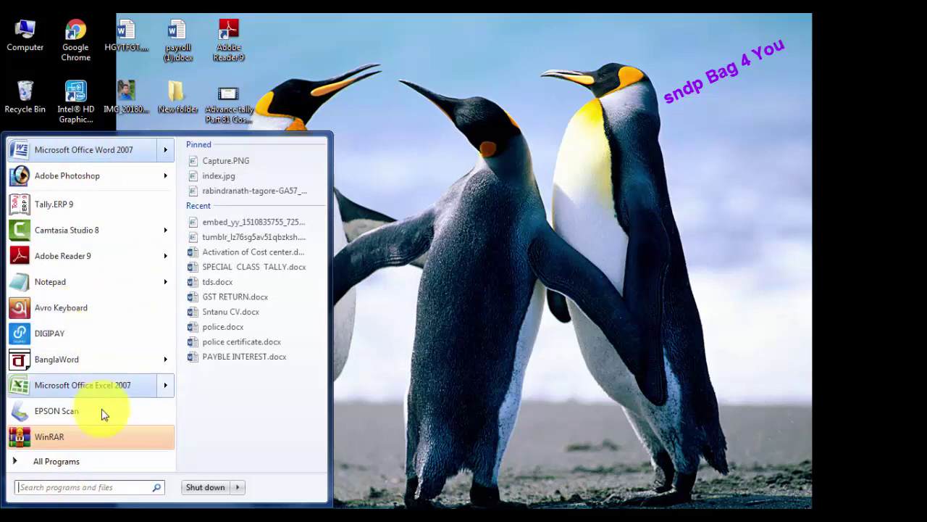
mouse_move(60, 464)
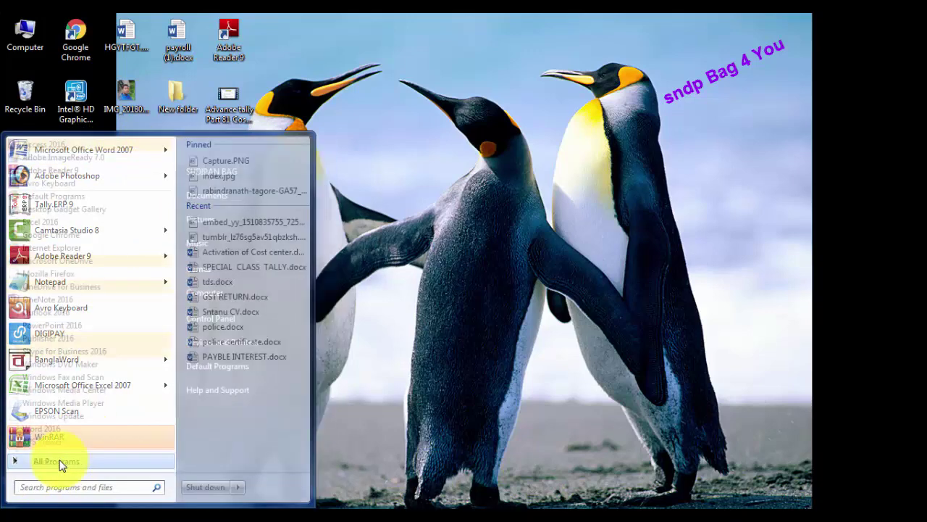
left_click(15, 464)
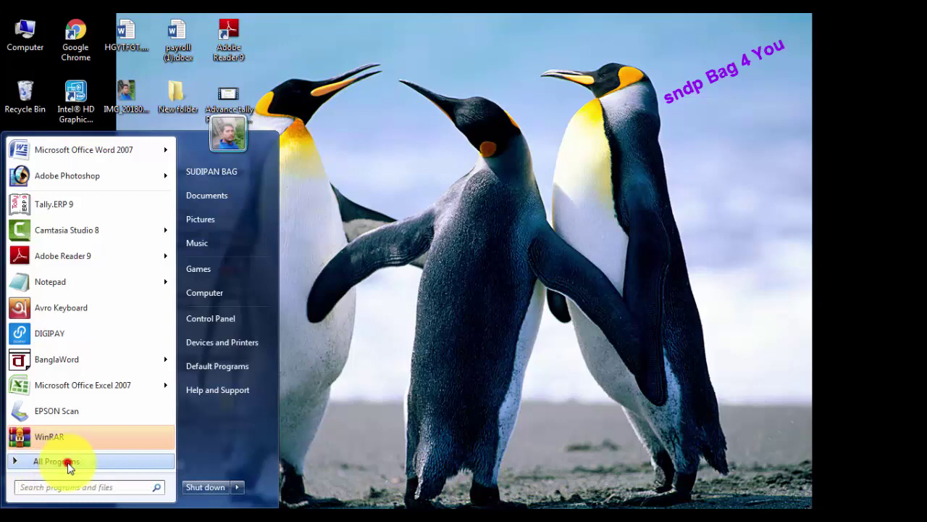
left_click(68, 463)
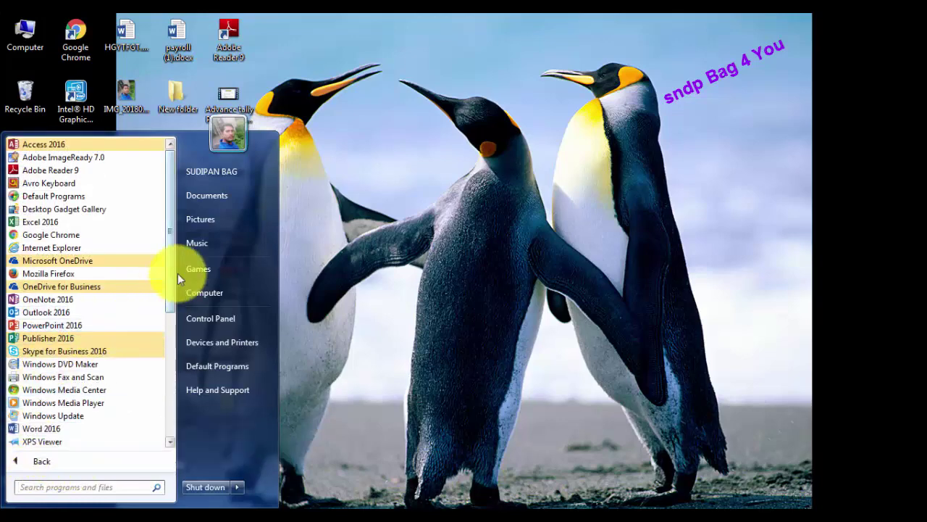
left_click_drag(171, 265, 177, 380)
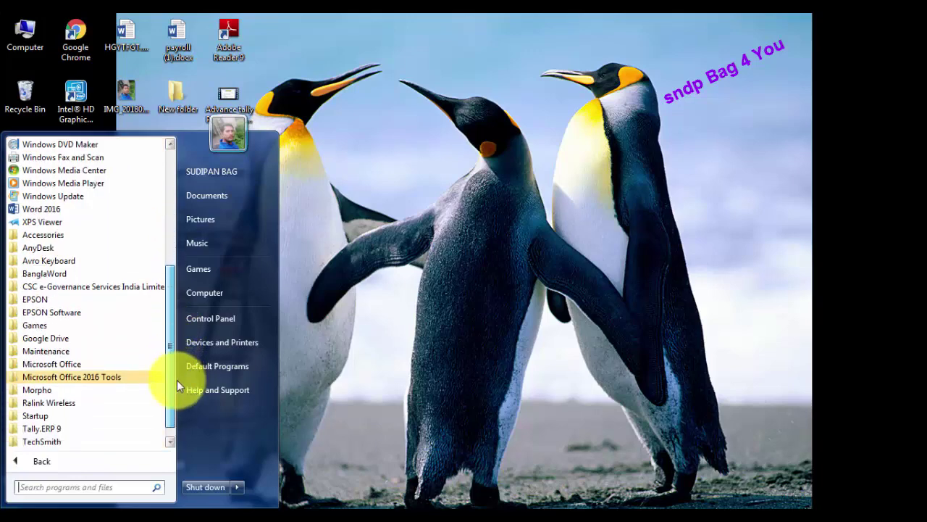
left_click(52, 364)
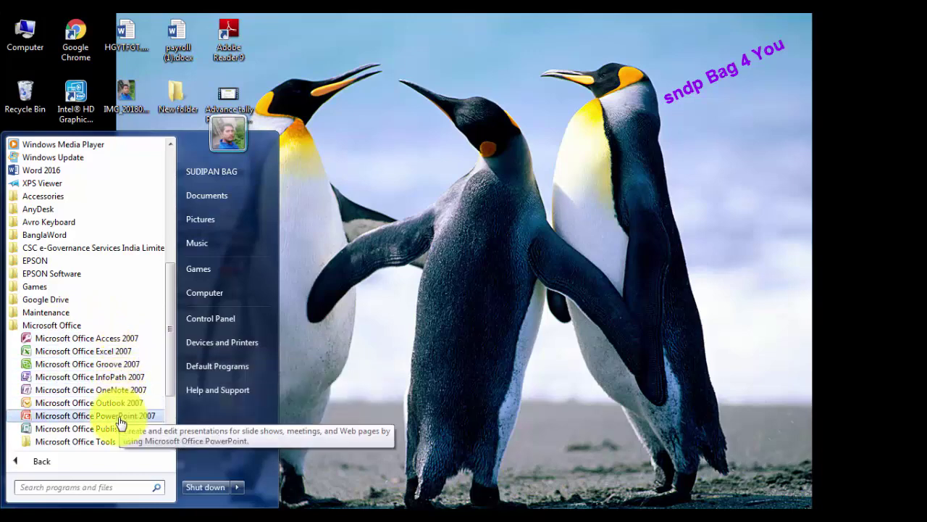
left_click_drag(171, 319, 163, 244)
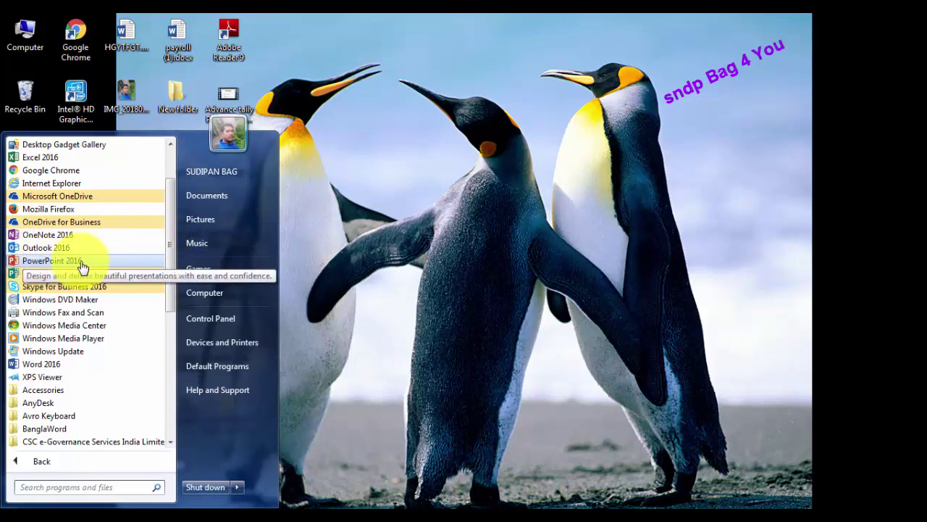
scroll(43, 224, "up", 1)
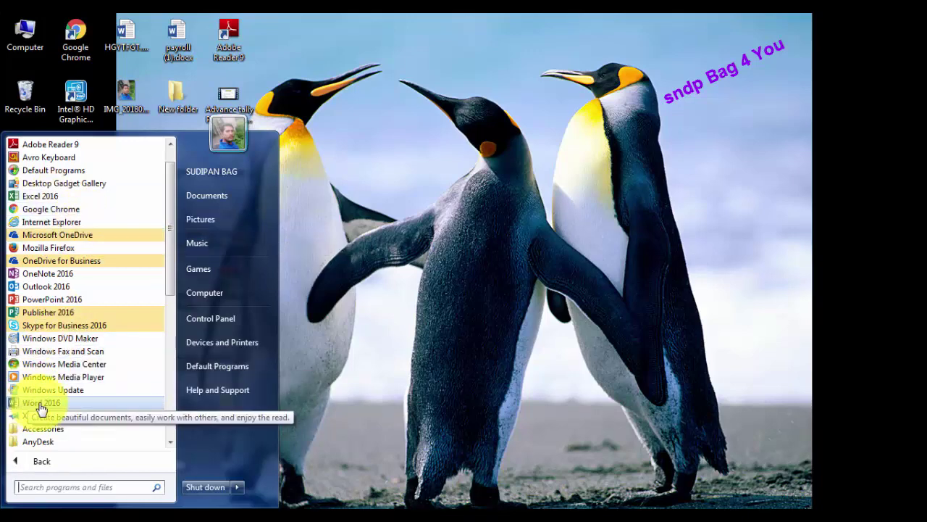
scroll(60, 409, "up", 1)
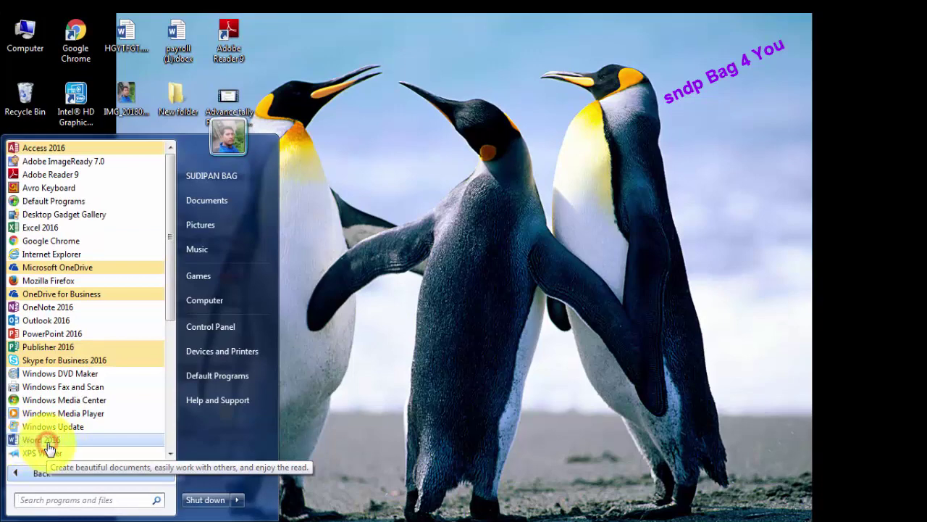
Launch Word 2016 and accept the Microsoft Office License Agreement
left_click(47, 444)
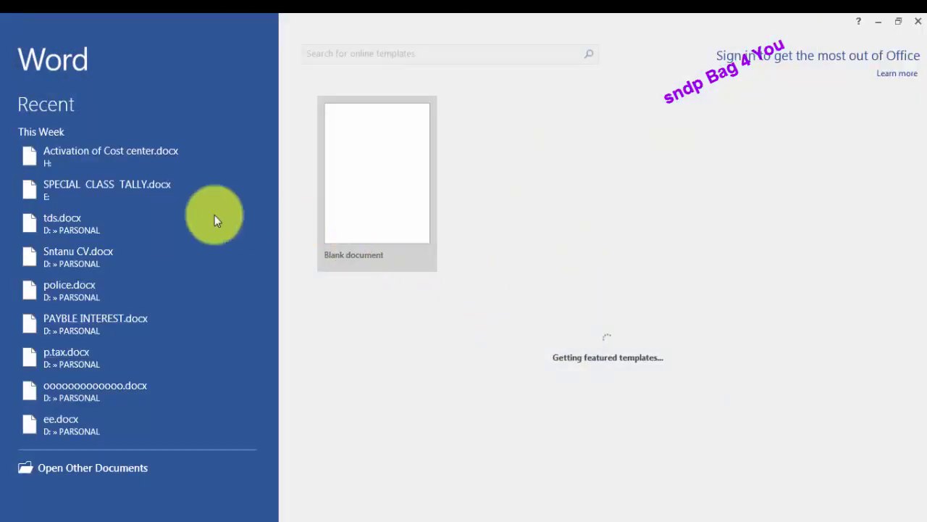
left_click(609, 79)
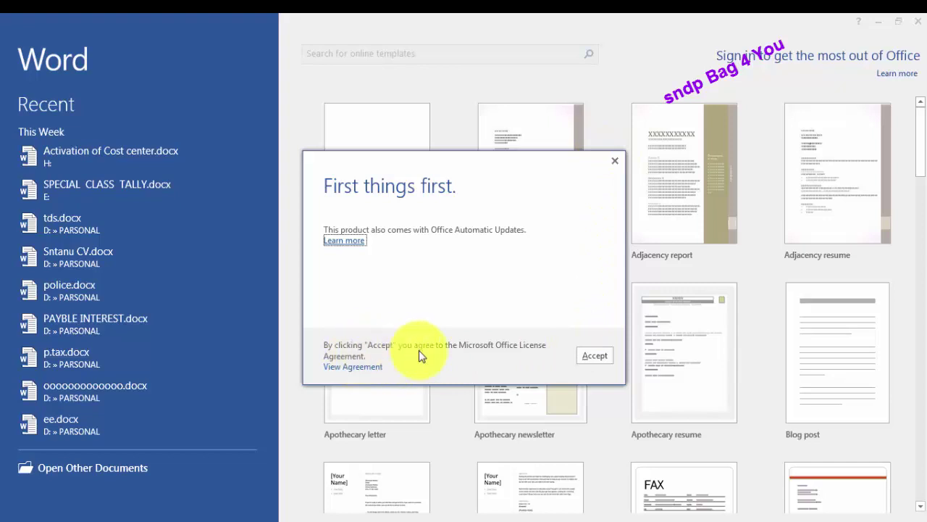
left_click(591, 361)
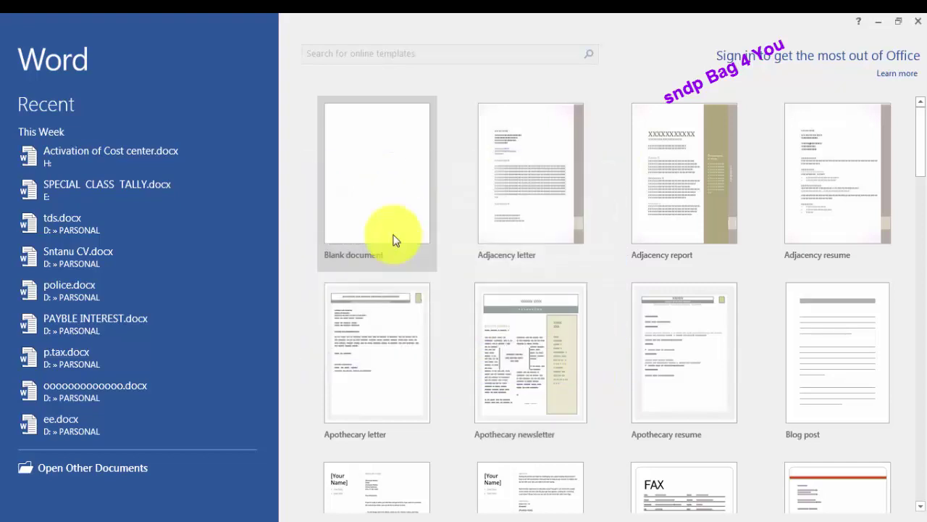
Open a blank Word document to check the installation, and close Word
left_click(355, 221)
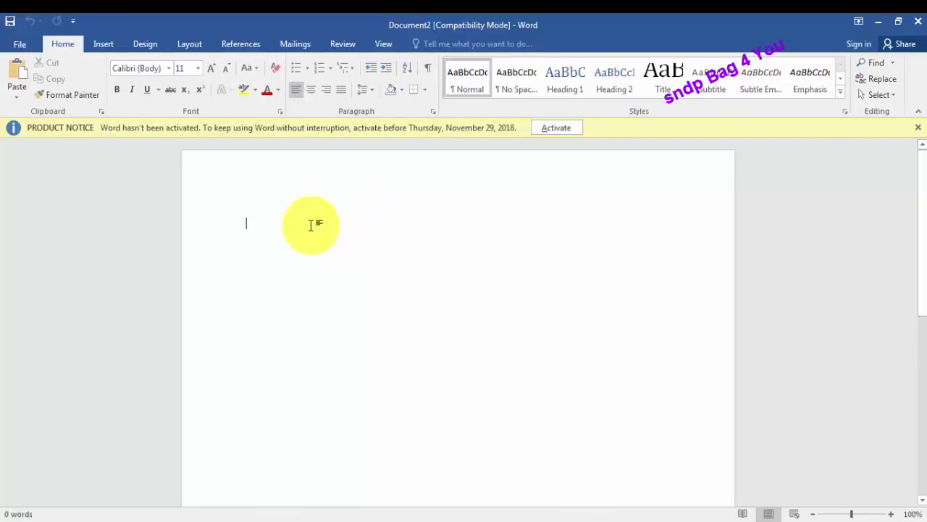
left_click(918, 21)
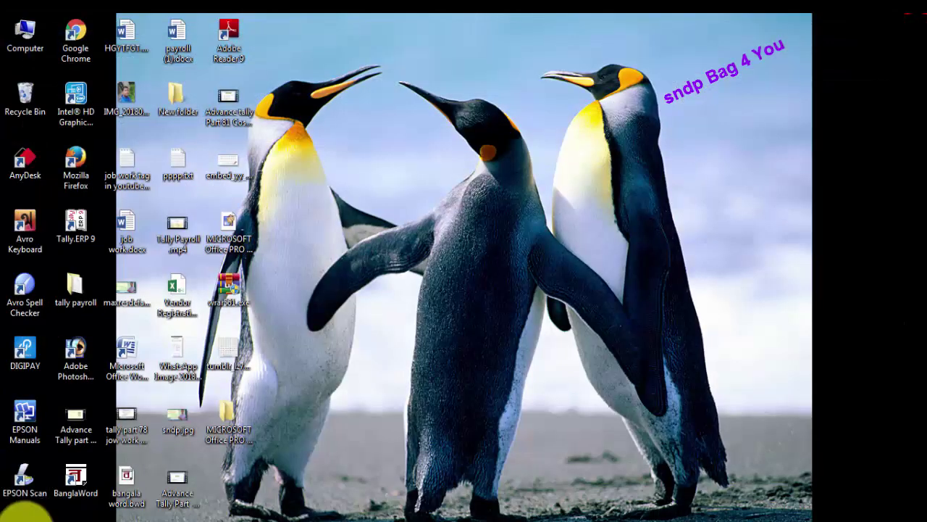
Launch Excel 2016 with a blank workbook to check the installation, and close Excel
left_click(22, 513)
left_click(60, 473)
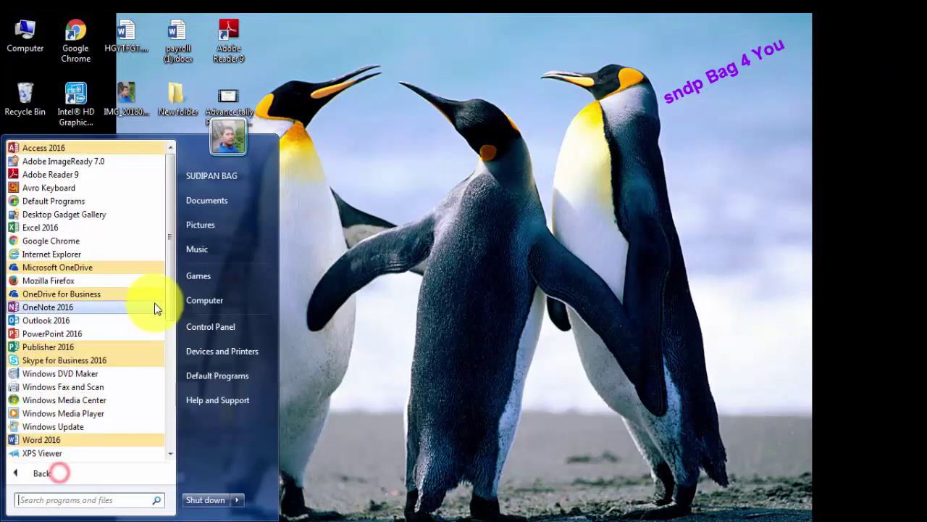
left_click(44, 227)
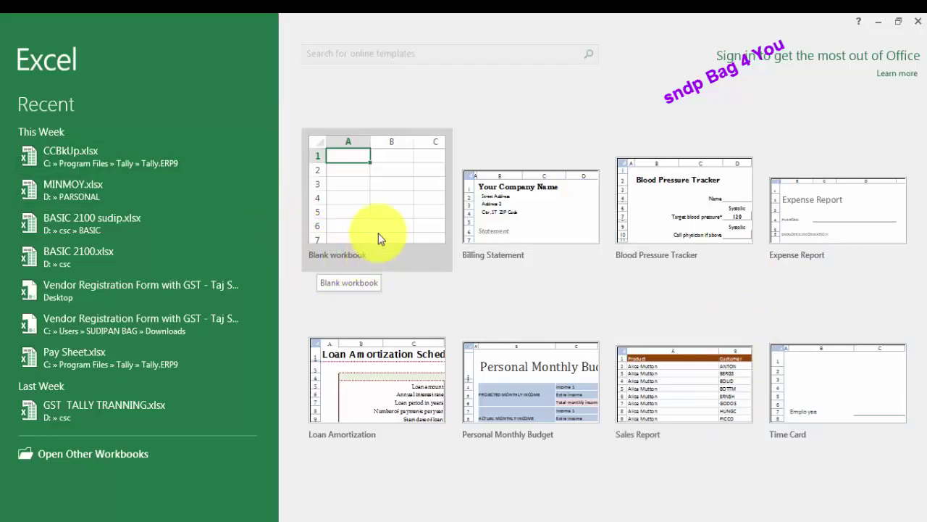
left_click(379, 189)
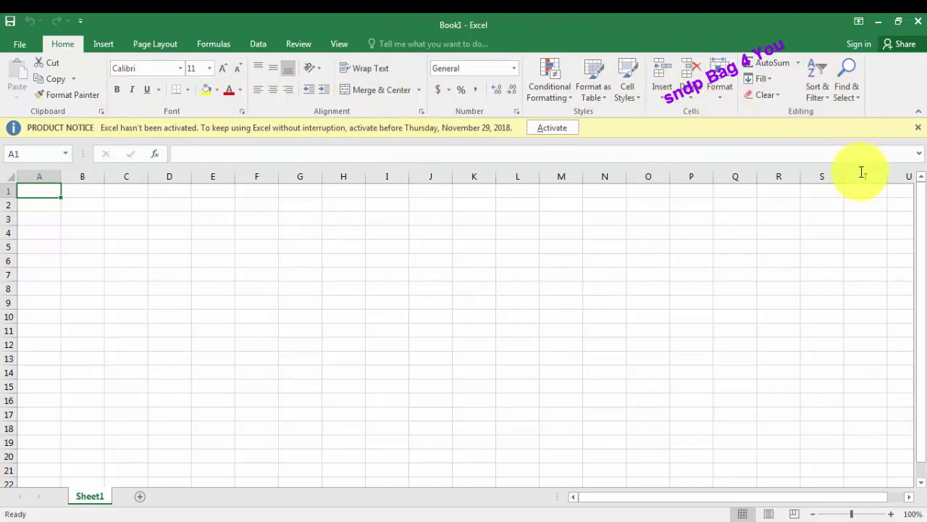
left_click(916, 22)
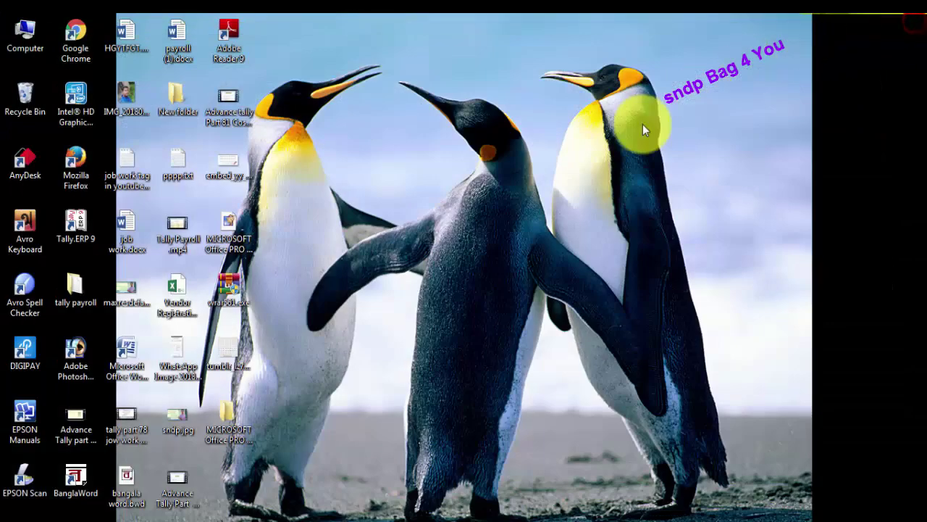